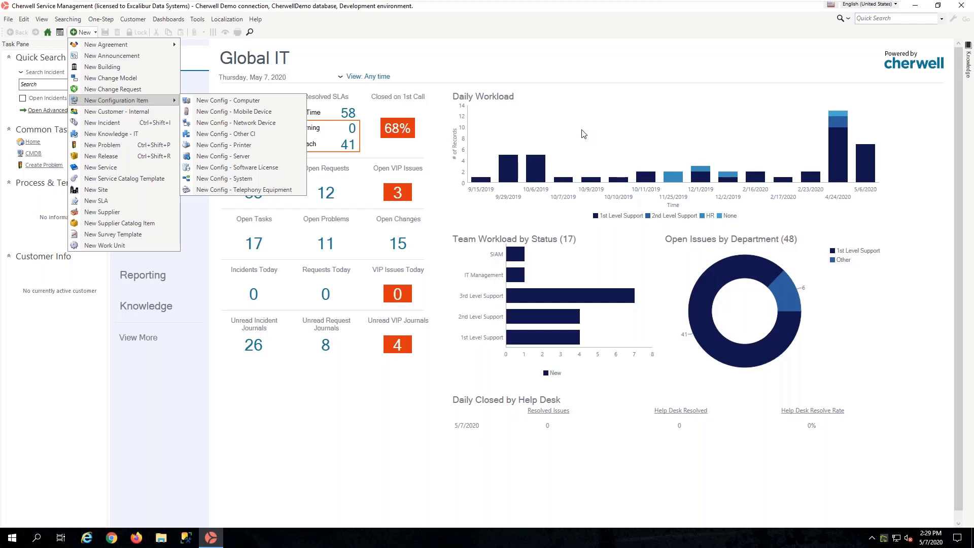
Step: Open the Configuration Management Database and display the computer record with asset tag 4396
left_click(269, 38)
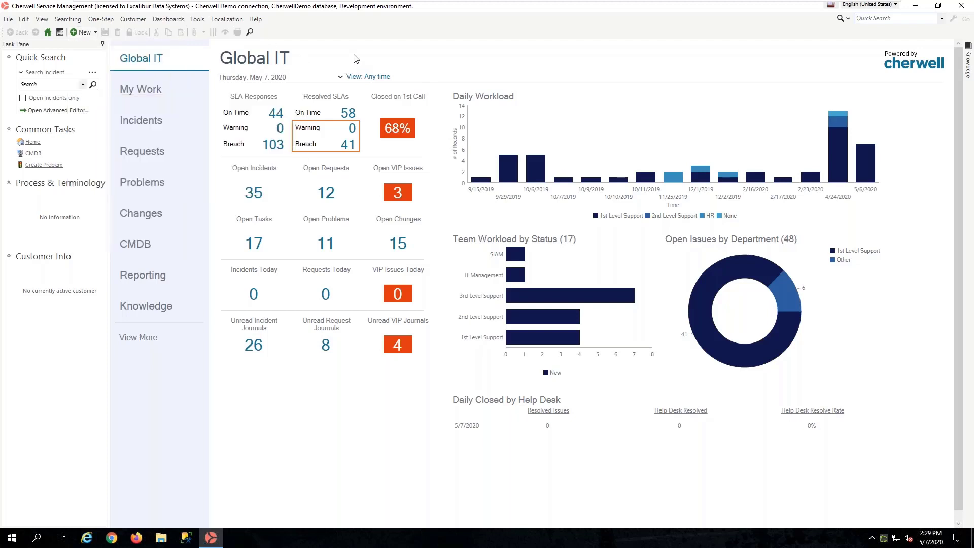
left_click(197, 19)
left_click(223, 32)
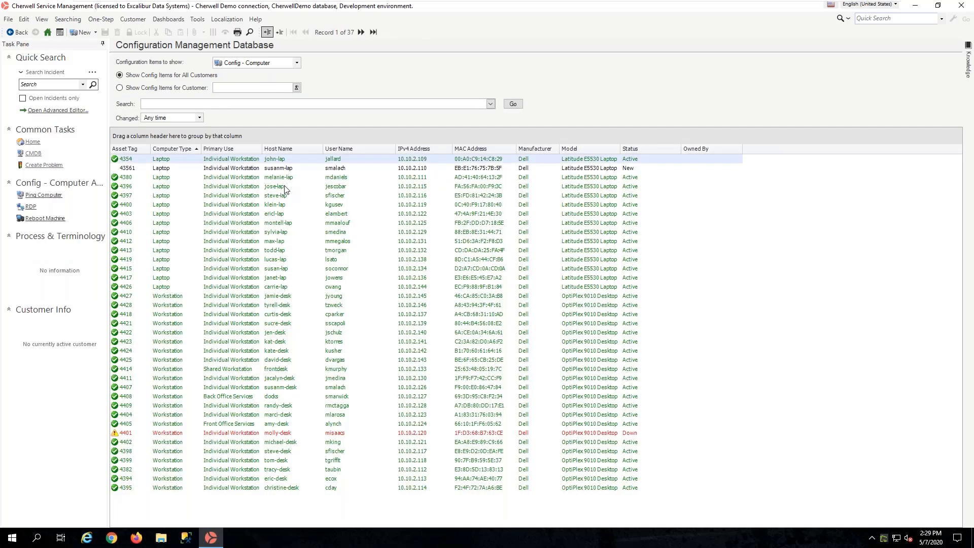
left_click(285, 187)
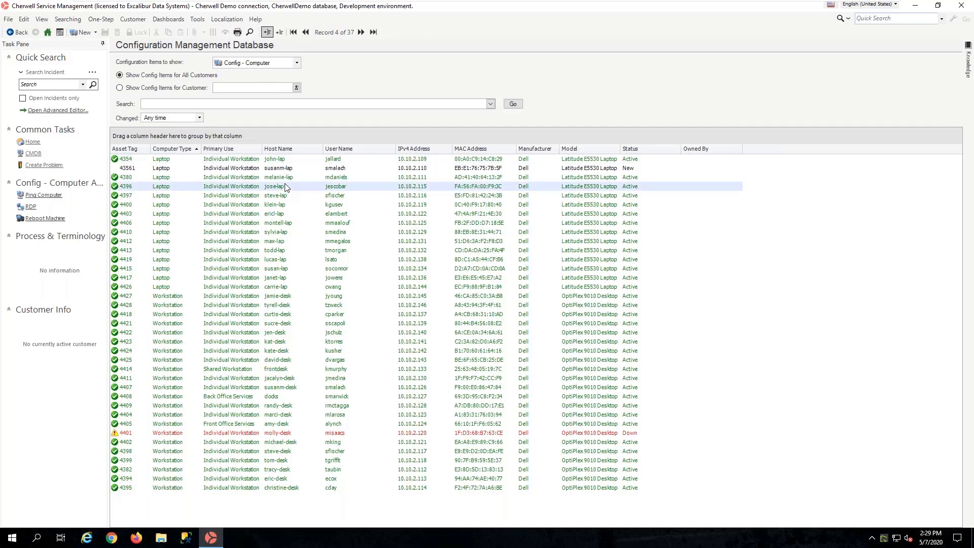
double_click(285, 186)
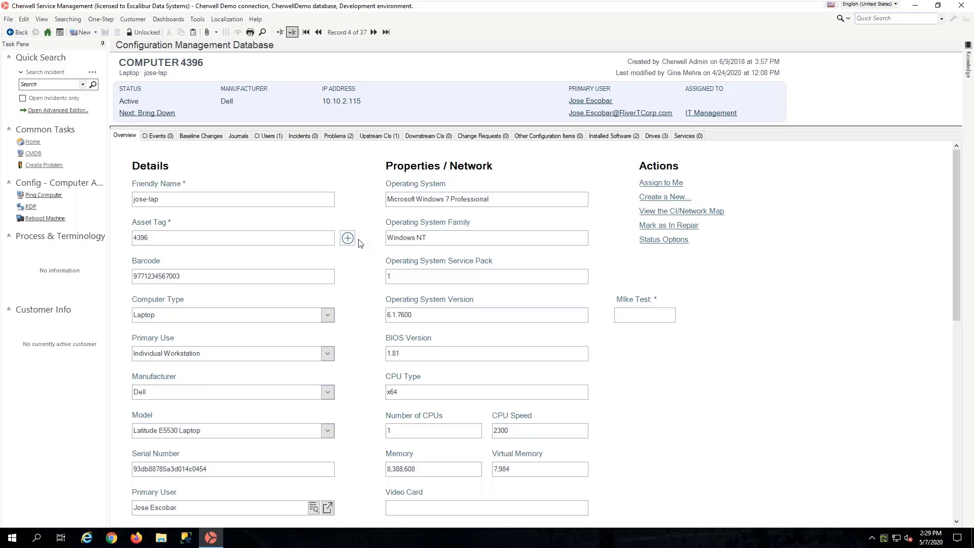
Step: Review the laptop record's assignment, network and financial details, along with its upstream configuration items
scroll(359, 246, "down", 5)
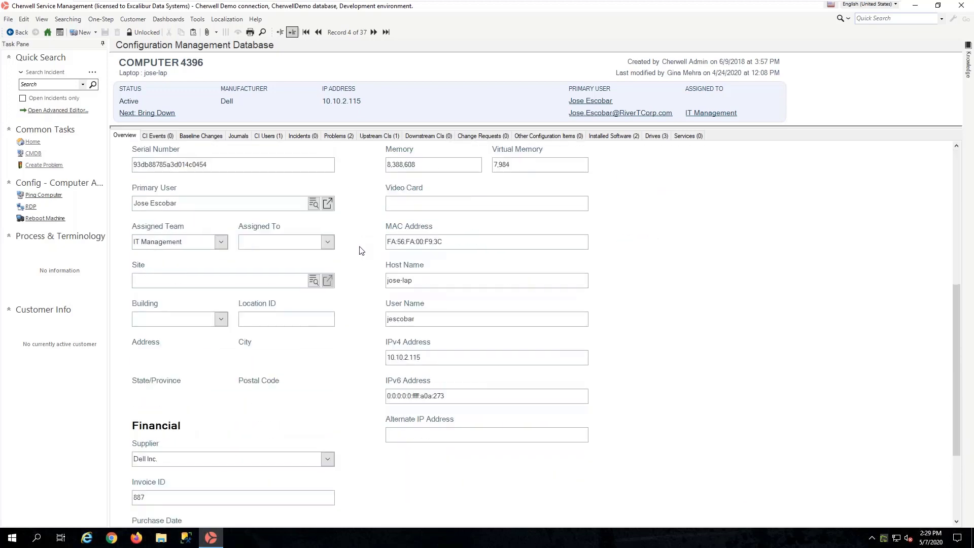
scroll(359, 250, "down", 3)
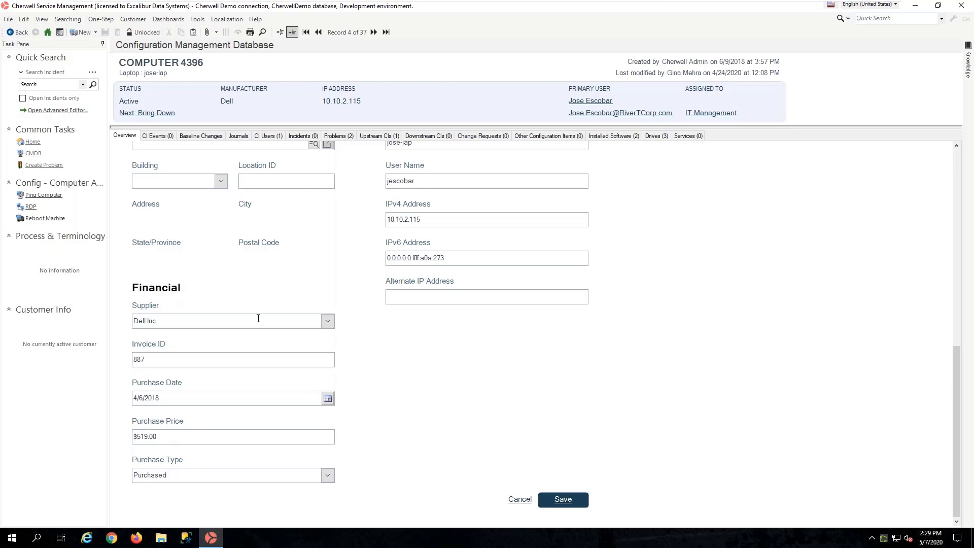
mouse_move(286, 360)
mouse_move(158, 369)
scroll(359, 348, "up", 3)
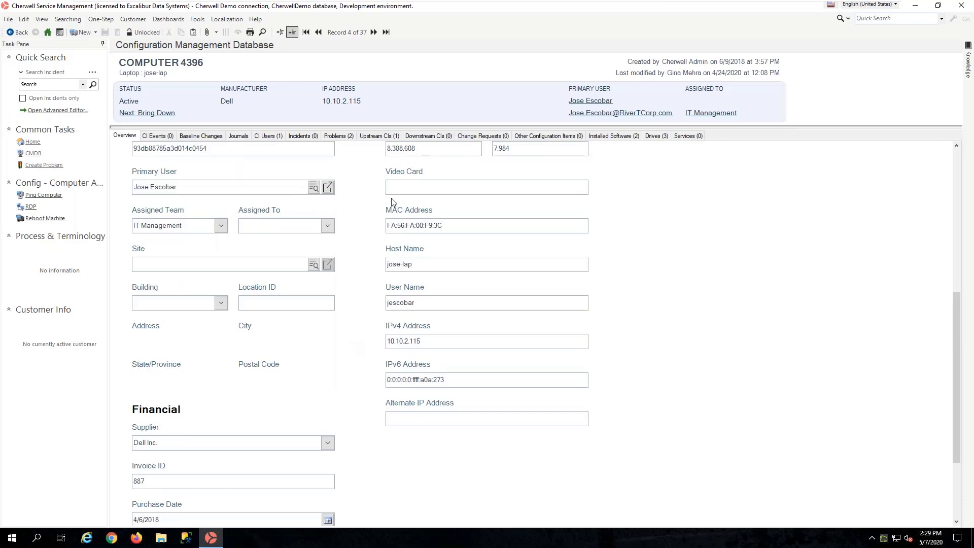
left_click(384, 135)
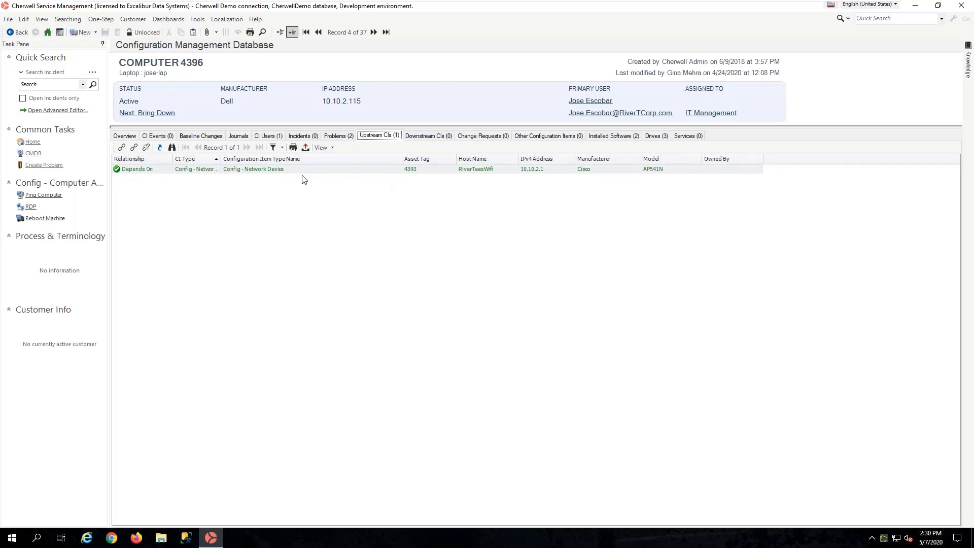
left_click(127, 136)
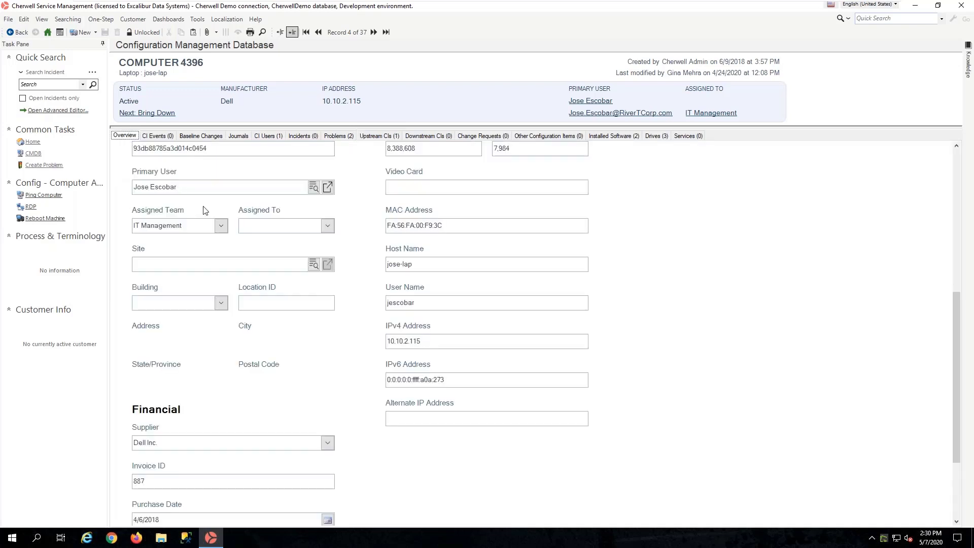
scroll(341, 242, "up", 5)
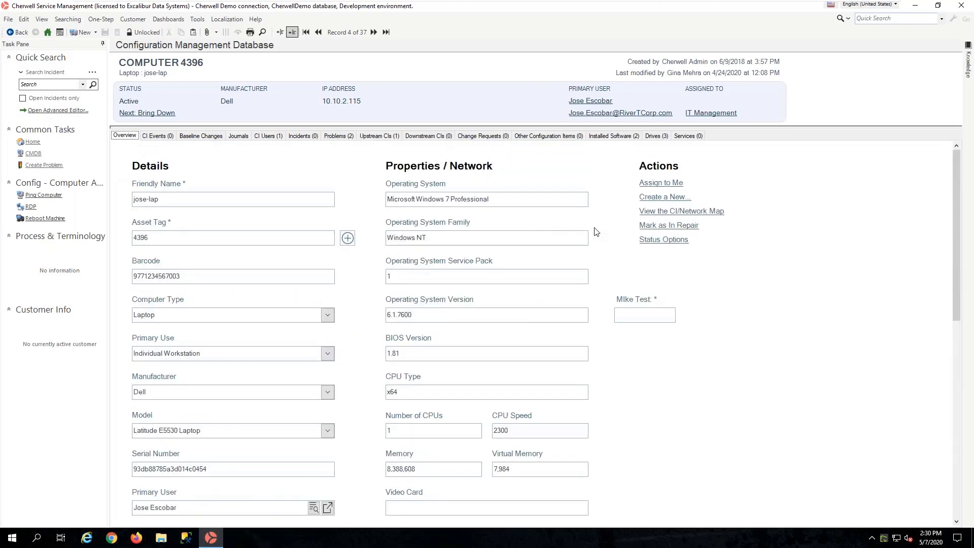
Step: Examine the laptop's CI/Network Map from the computer through to the ISP Firewall, and close the map
left_click(682, 213)
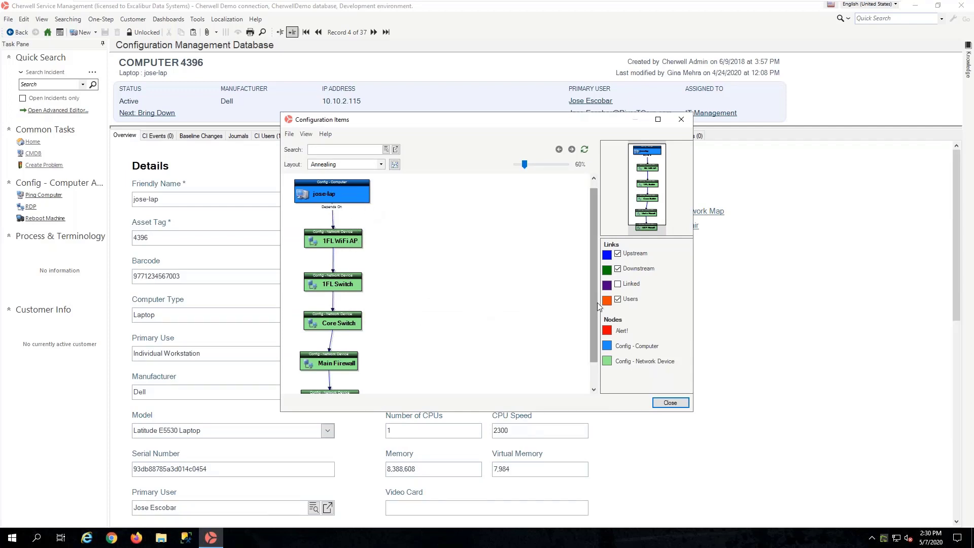
scroll(594, 310, "down", 2)
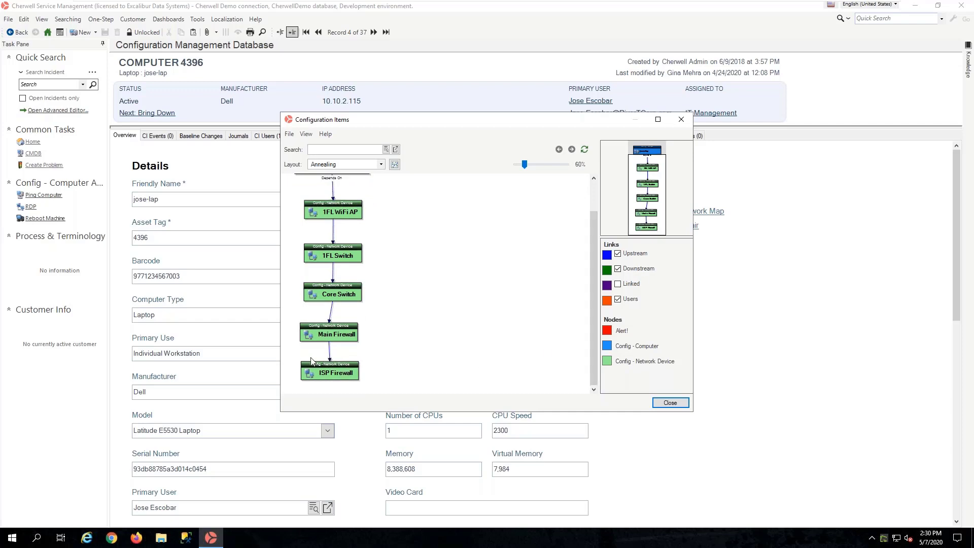
mouse_move(332, 367)
left_click_drag(589, 277, 591, 246)
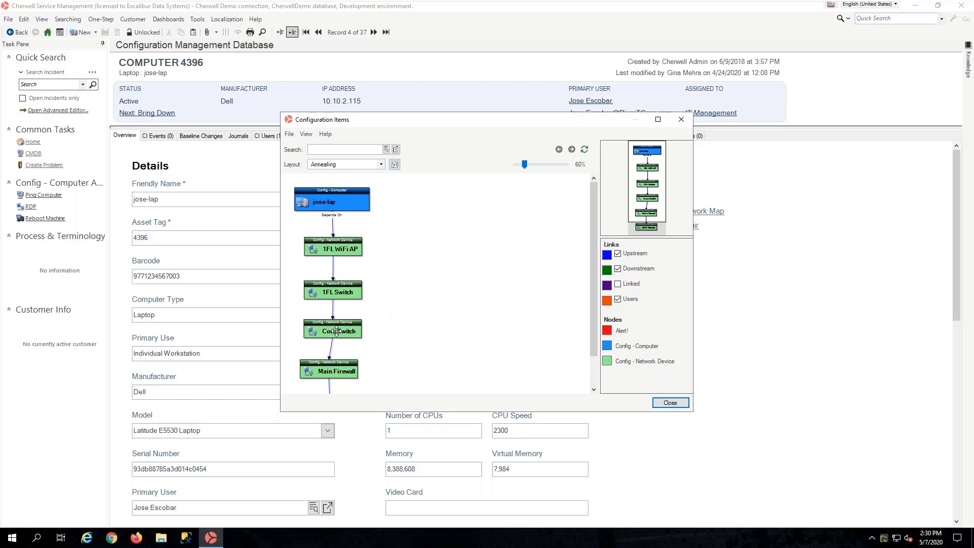
mouse_move(336, 327)
left_click(681, 119)
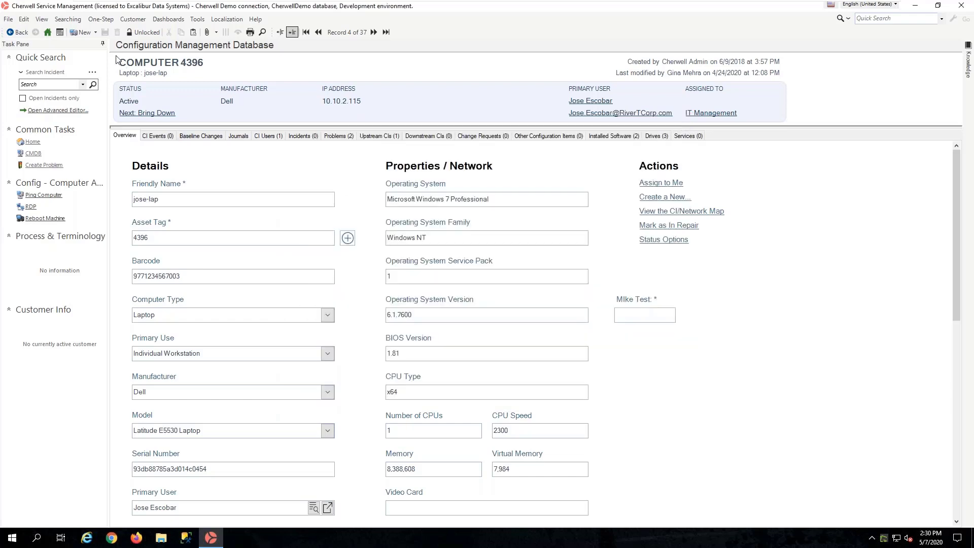
Step: Create a new incident and select the laptop with asset tag 4396 as its primary configuration item
left_click(83, 32)
left_click(143, 122)
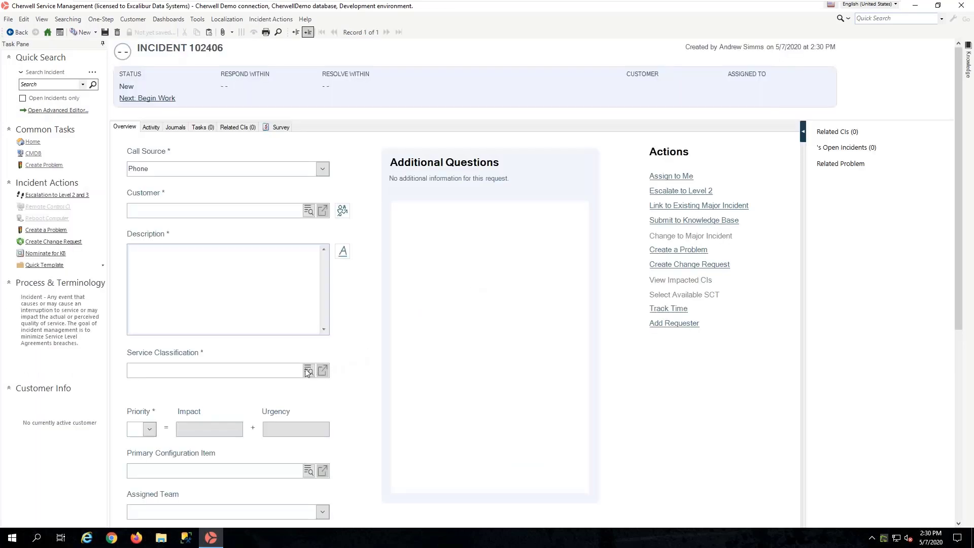
scroll(324, 400, "down", 2)
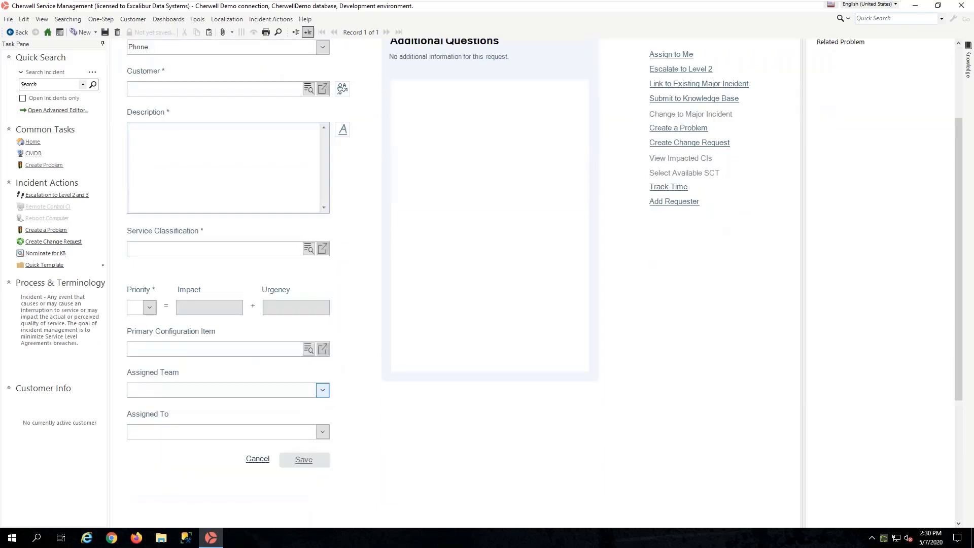
left_click(308, 349)
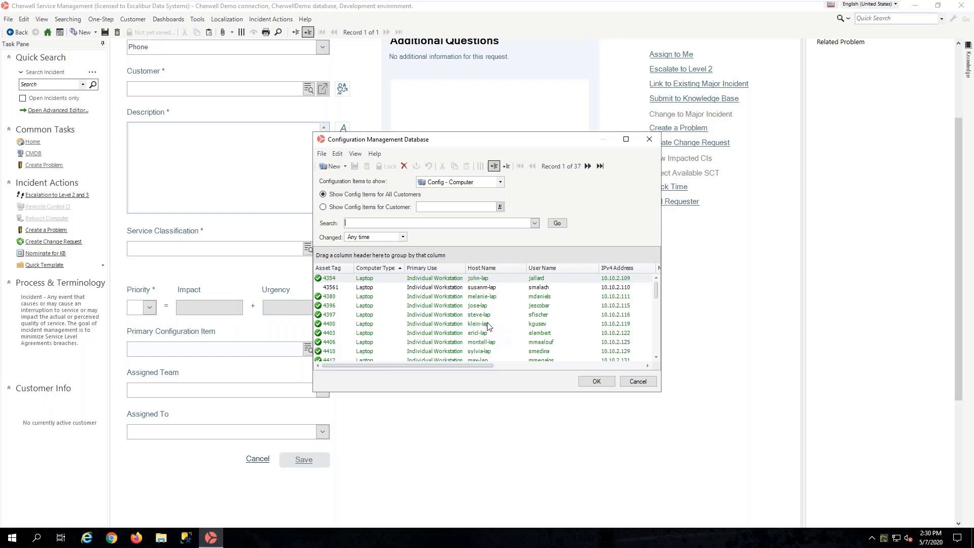
double_click(479, 305)
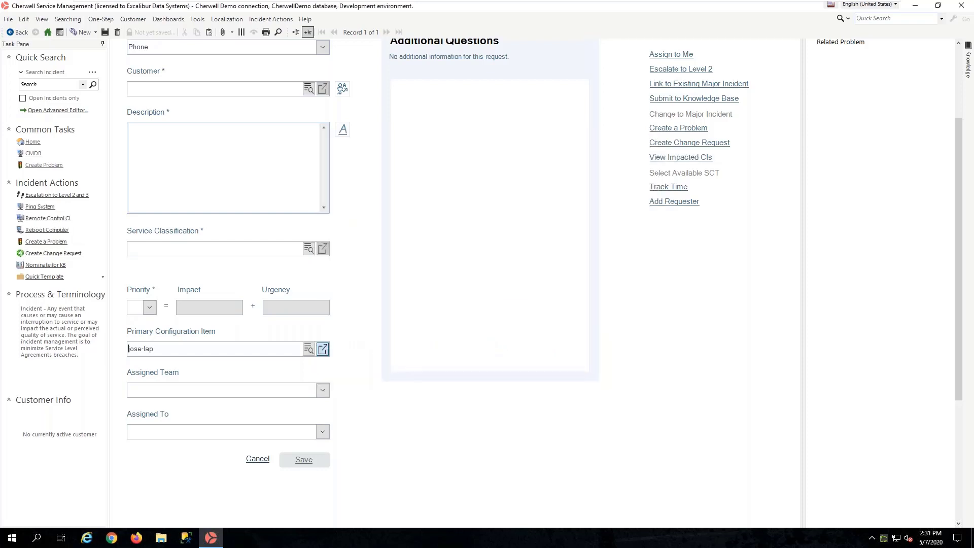
Step: Inspect the primary configuration item's CI events, incidents, problems and change requests in its quick view, then close it without changes
left_click(323, 348)
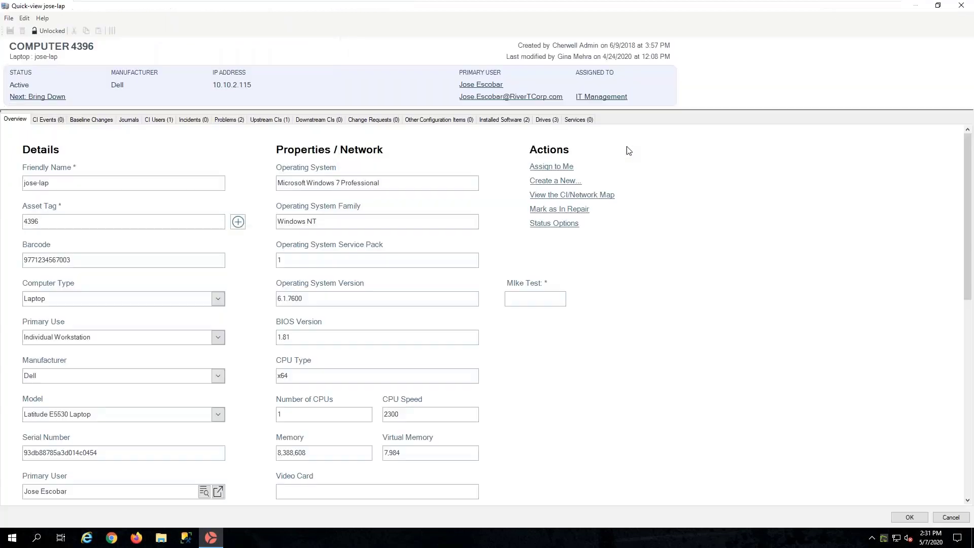
left_click(626, 138)
left_click(59, 121)
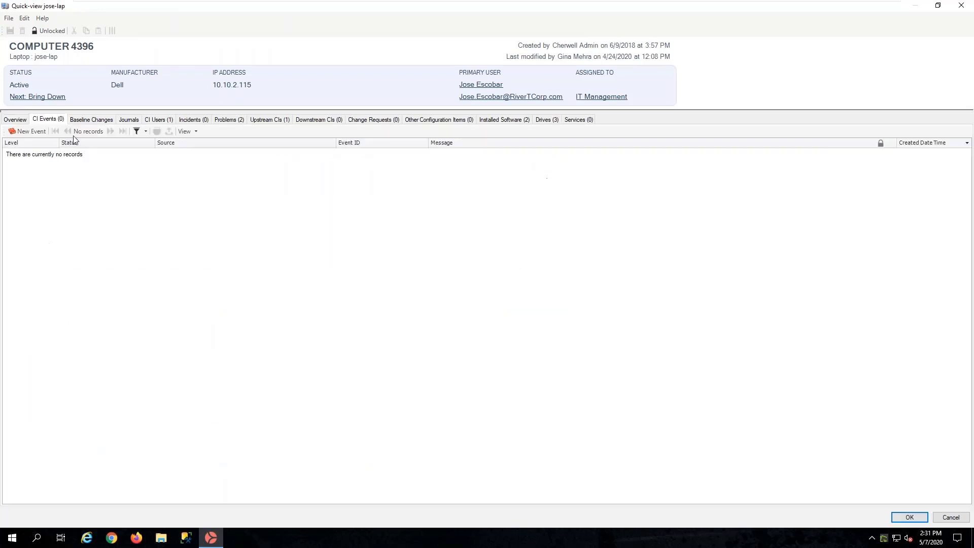
left_click(26, 122)
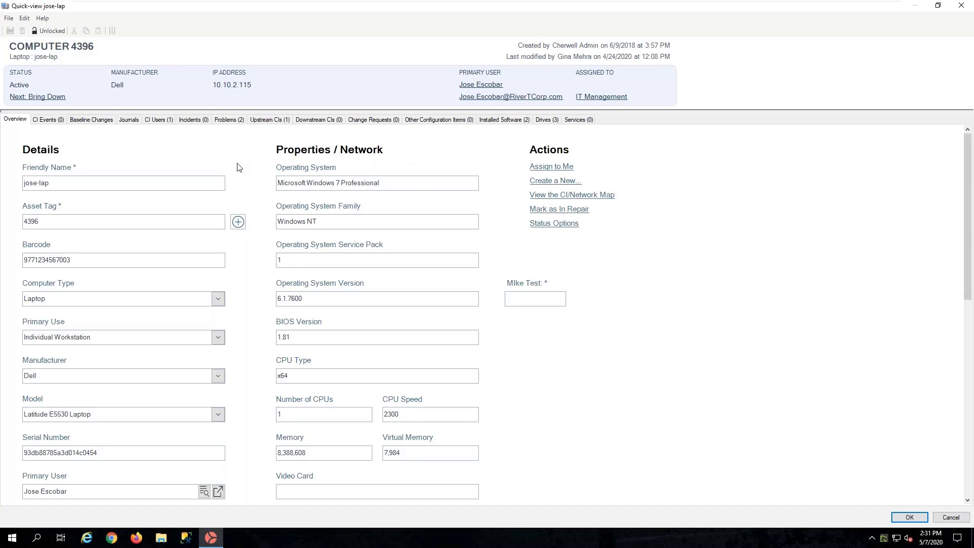
left_click(200, 124)
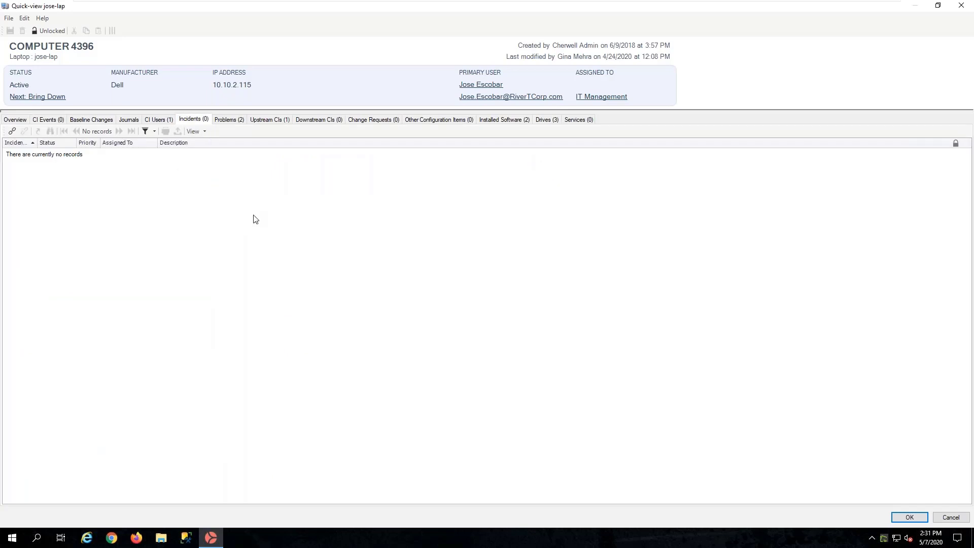
left_click(231, 121)
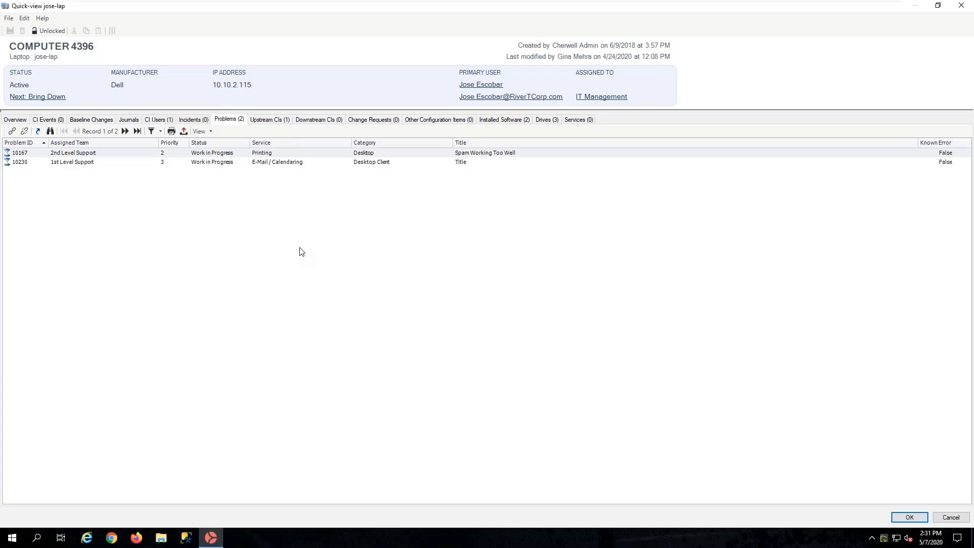
left_click(367, 121)
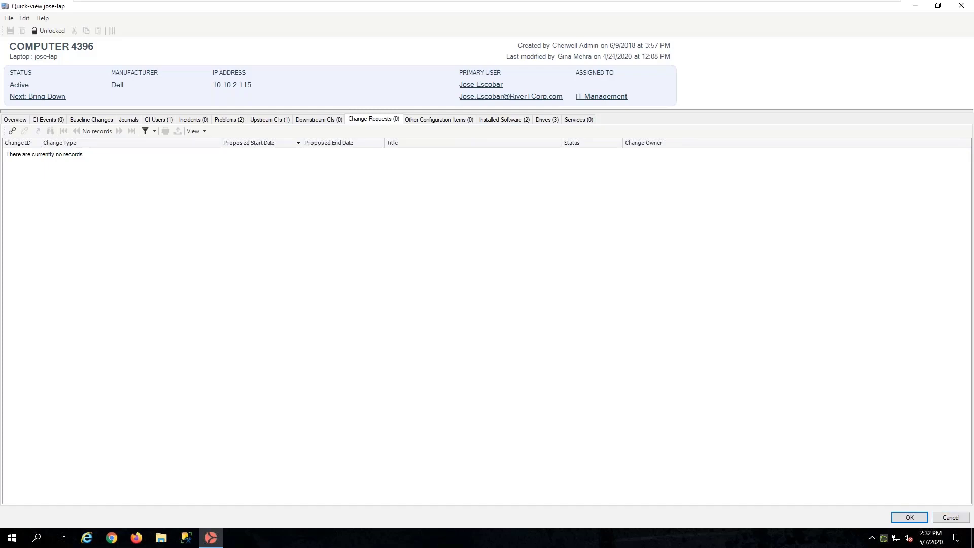
left_click(950, 518)
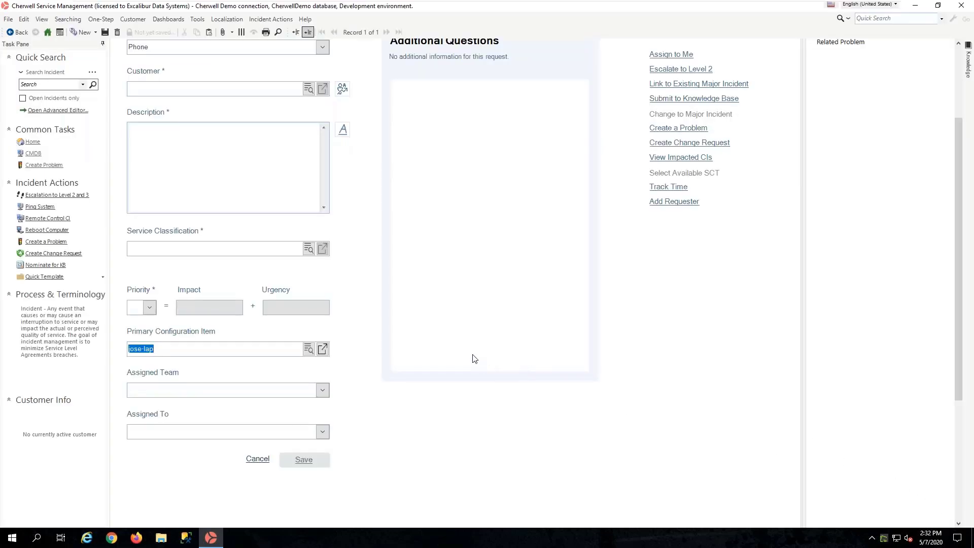
Step: Start a new change request, discarding the unsaved incident
scroll(471, 358, "up", 3)
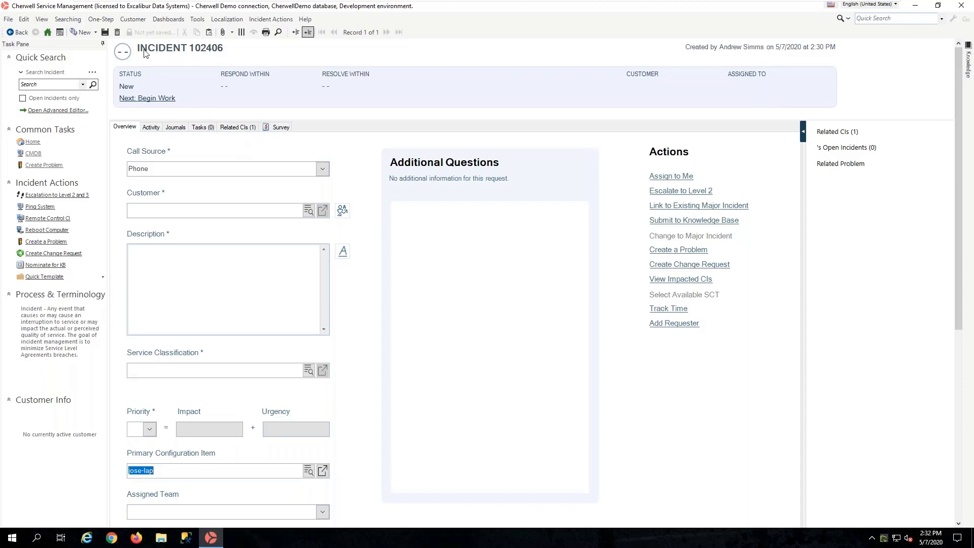
left_click(93, 32)
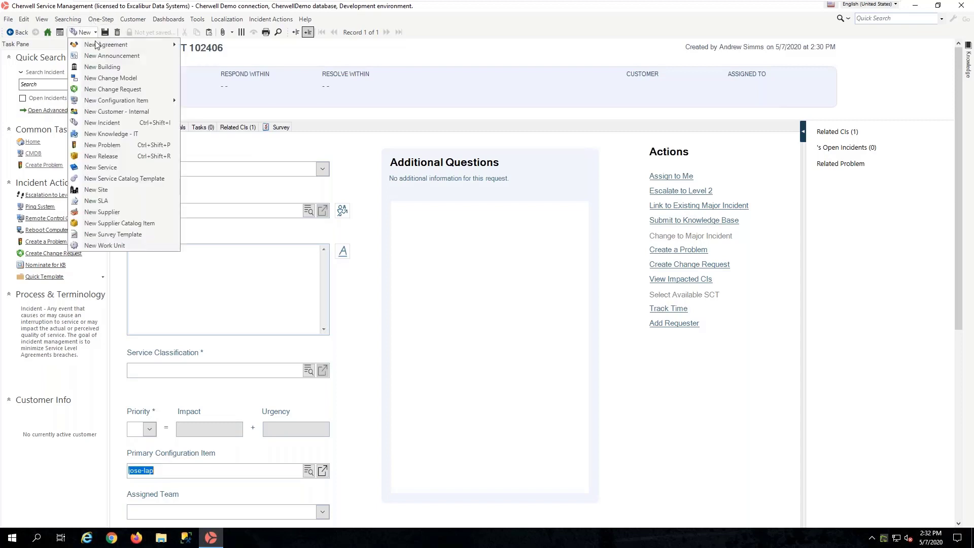
left_click(113, 89)
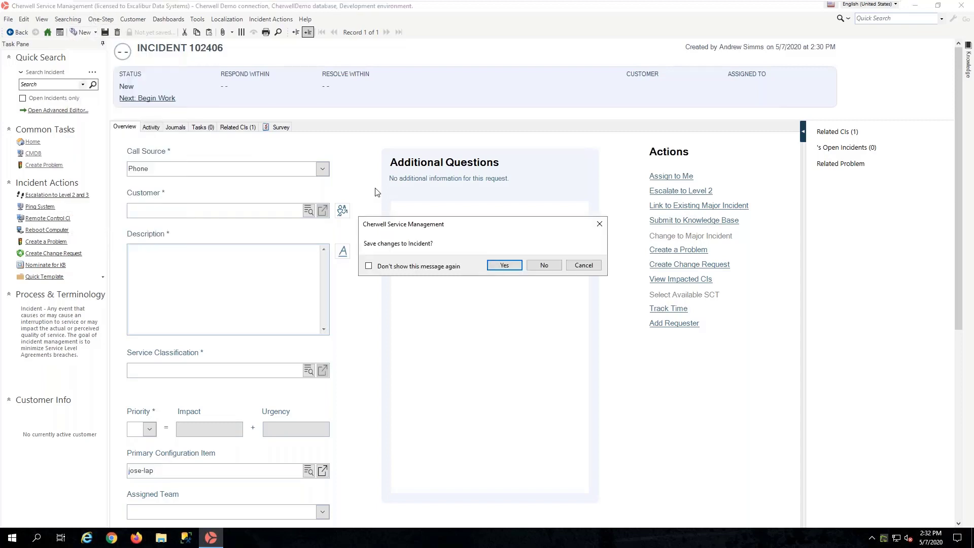
left_click(543, 265)
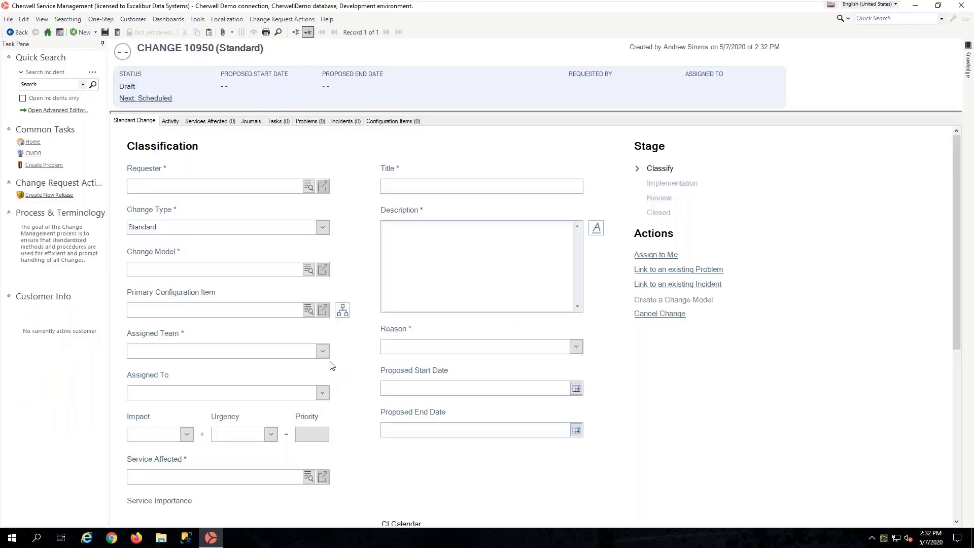
Step: Set the change request's primary configuration item to the file server mainfiles from the Config - Server items
left_click(308, 310)
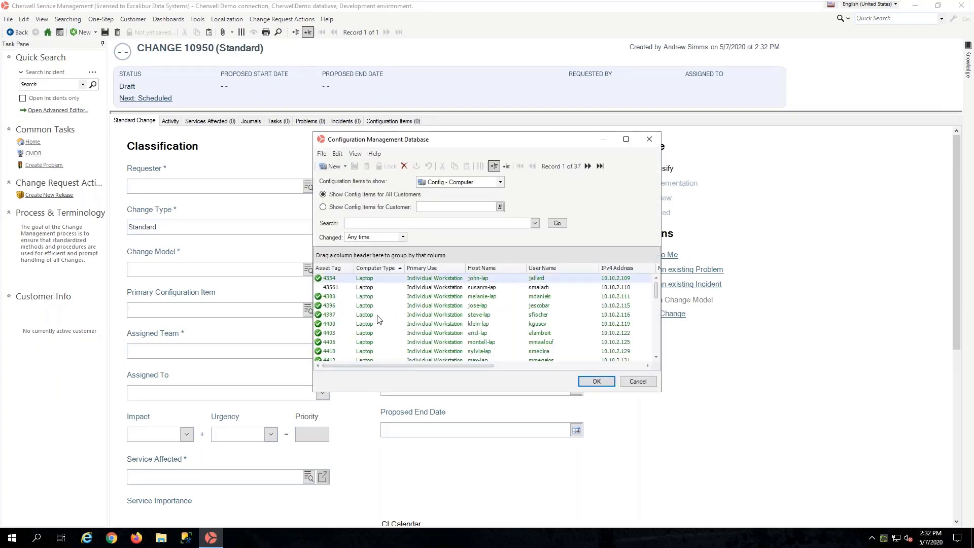
left_click(500, 182)
left_click(464, 242)
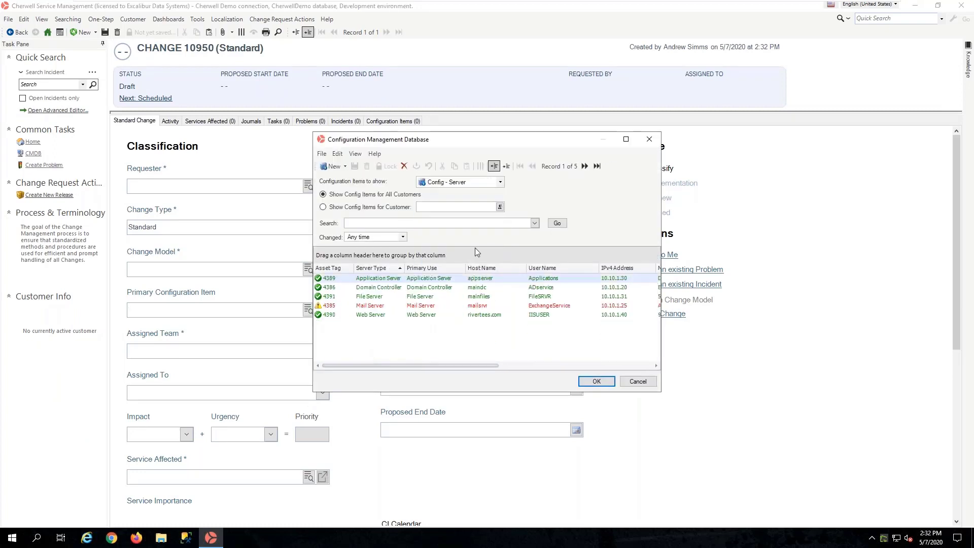
double_click(459, 297)
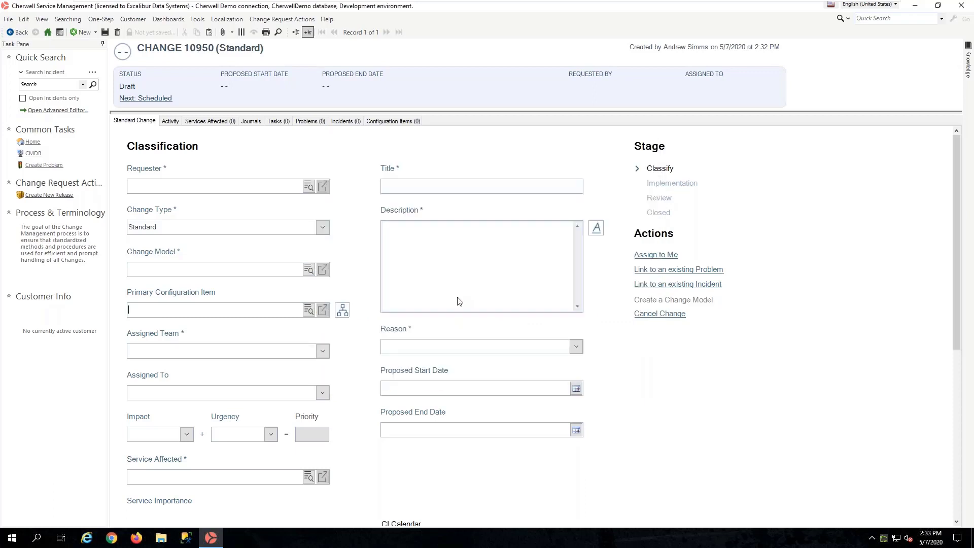
Step: Link the domain controller maindc from the Config - Server items to the change request's configuration items
left_click(385, 123)
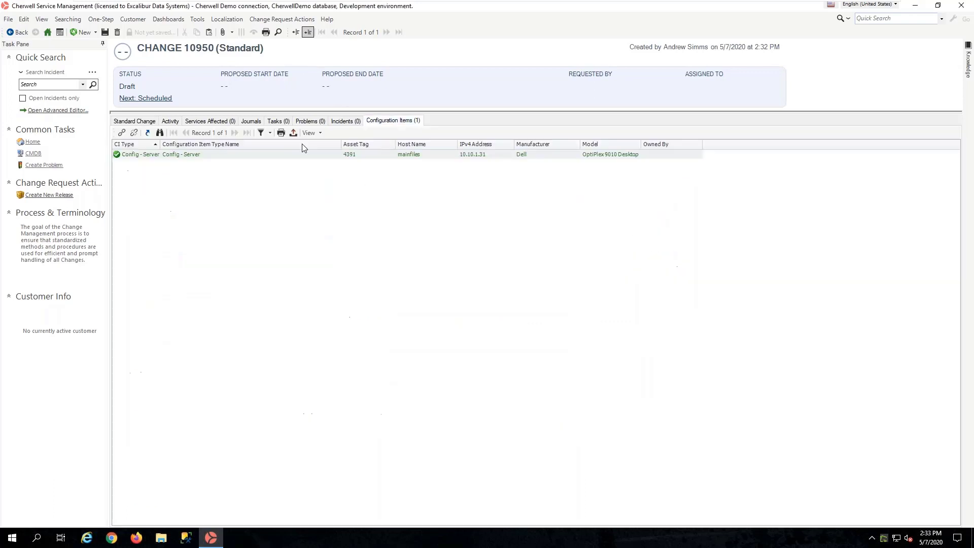
left_click(122, 132)
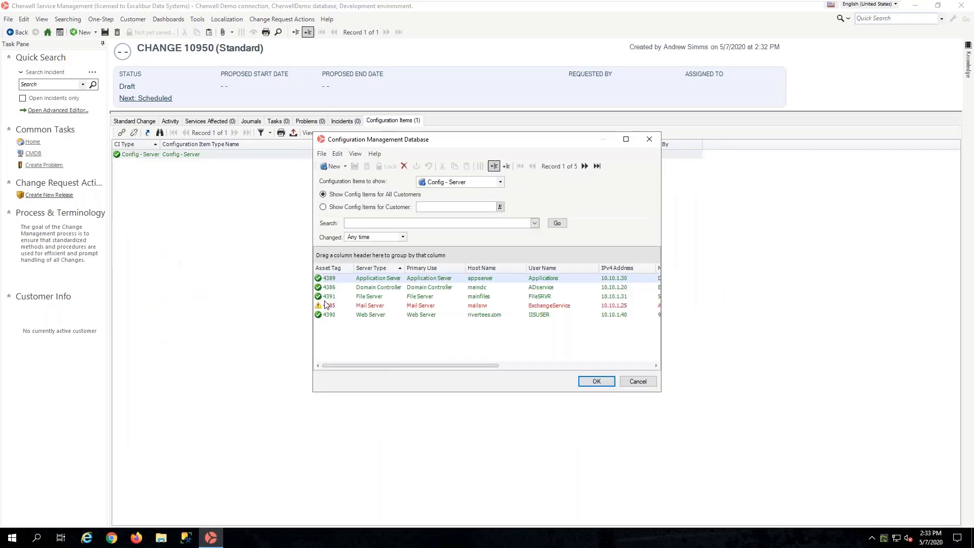
left_click(431, 298)
left_click(437, 288)
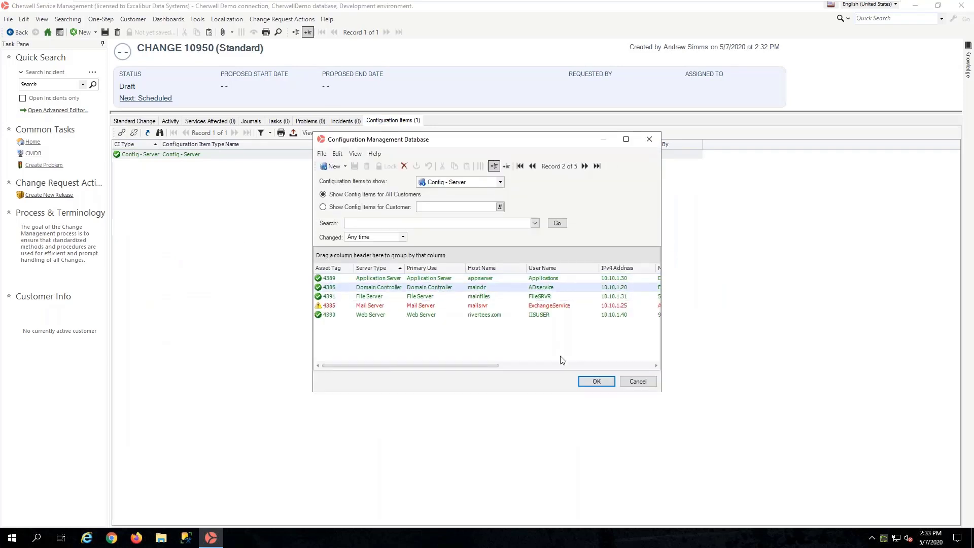
left_click(594, 381)
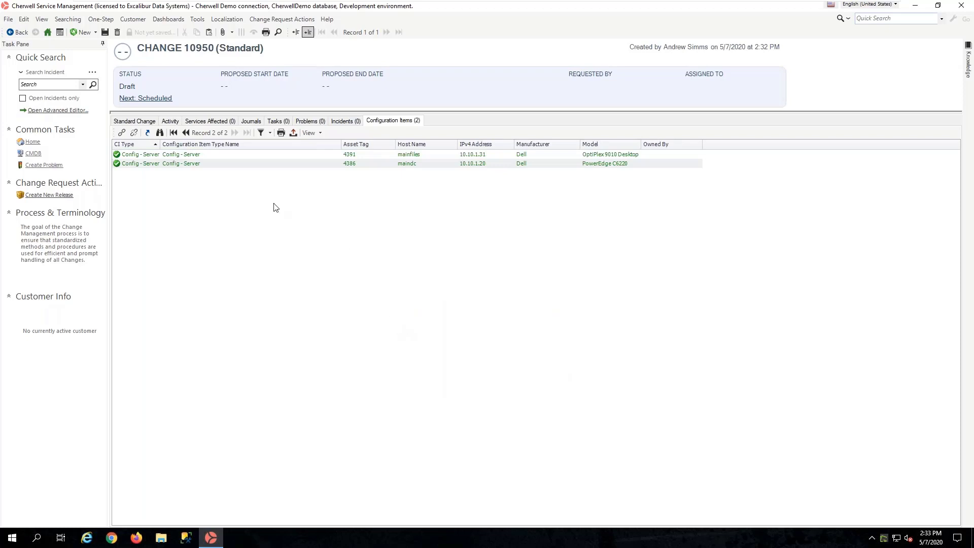
Step: Inspect the collision detection map for the change request's configuration items, then close it
left_click(138, 122)
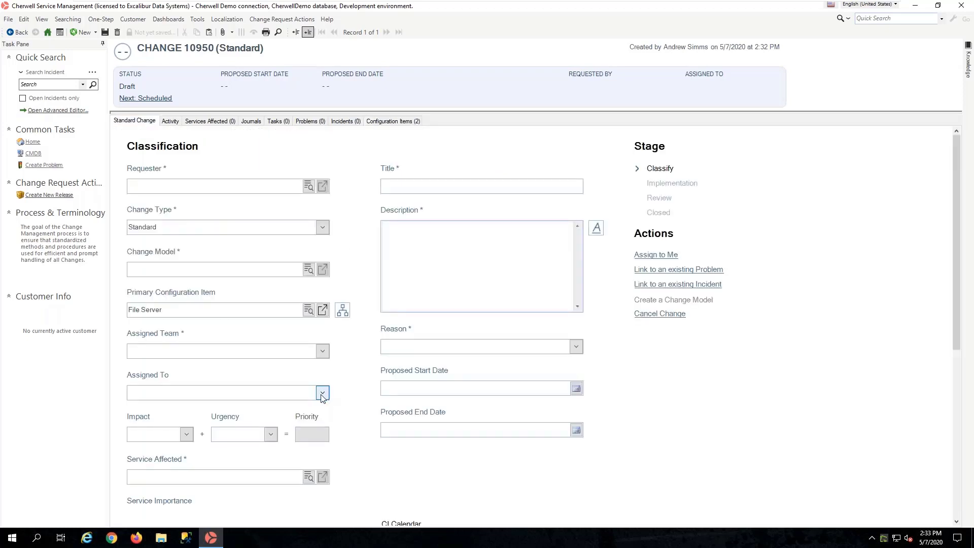
scroll(321, 397, "down", 2)
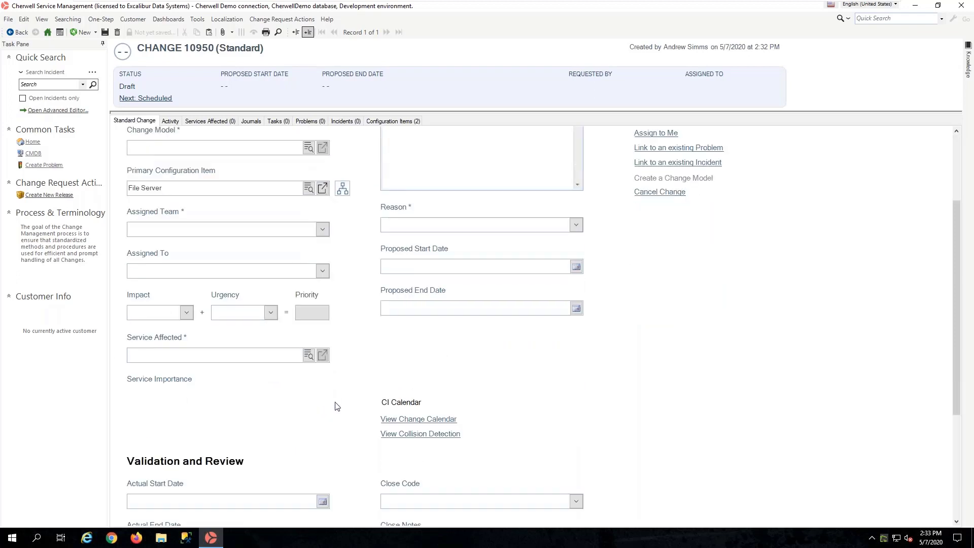
left_click(424, 434)
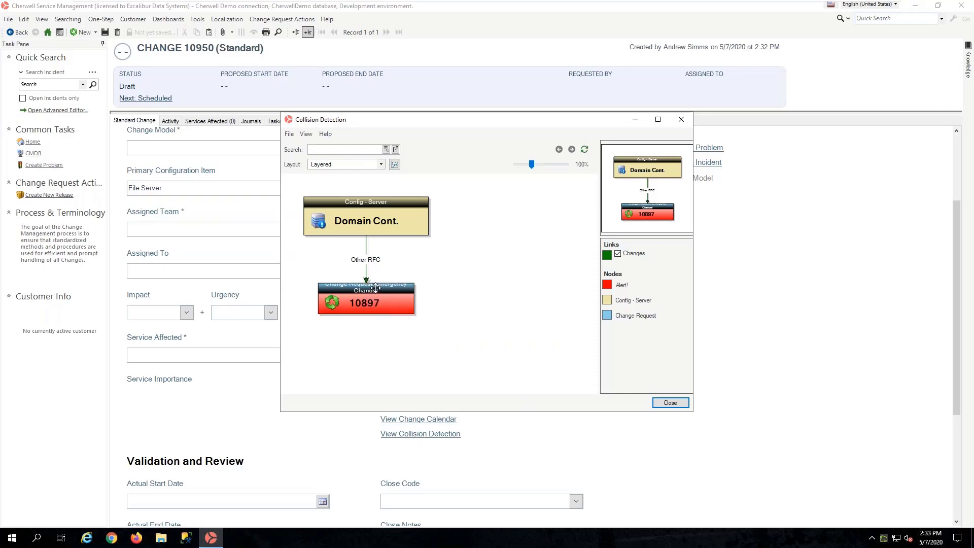
mouse_move(375, 288)
left_click(659, 402)
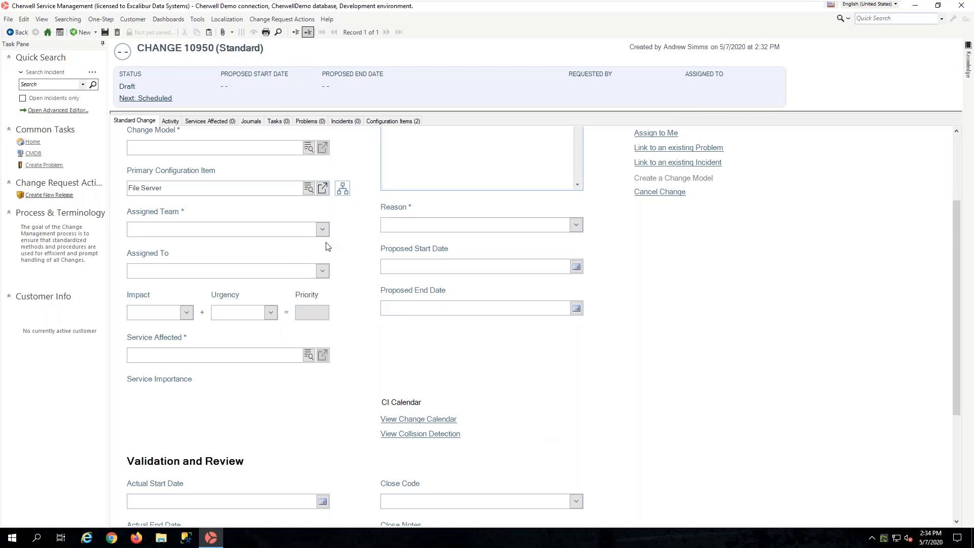
left_click(323, 188)
left_click(637, 381)
left_click(241, 32)
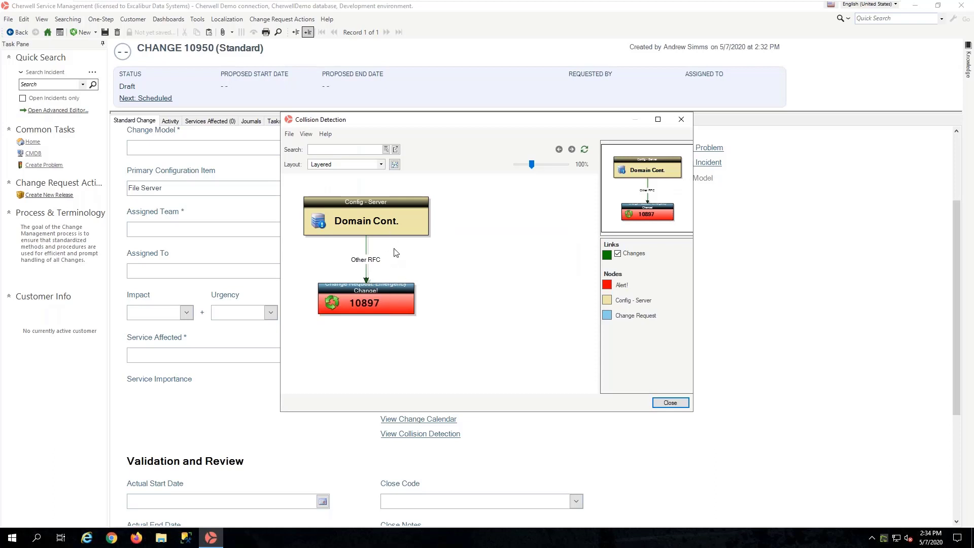
mouse_move(396, 287)
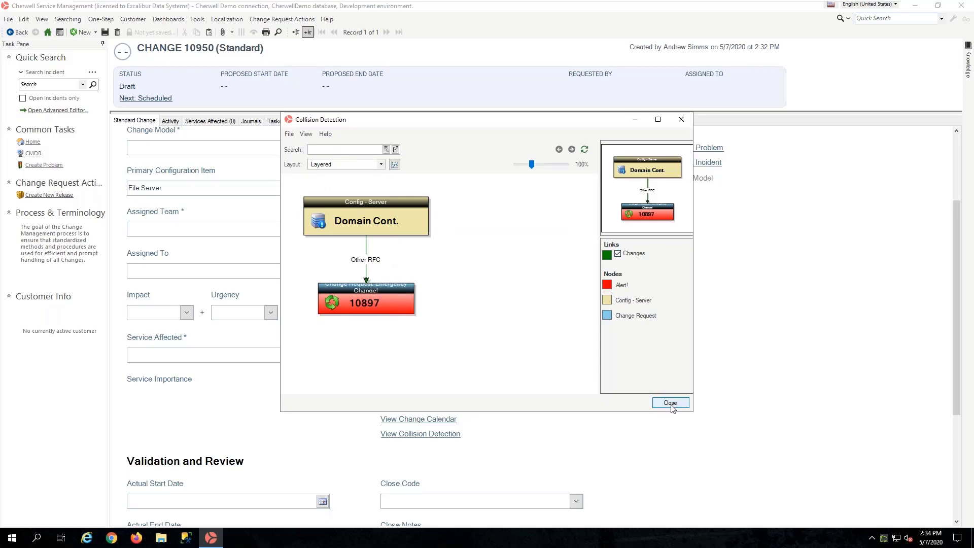
left_click(655, 402)
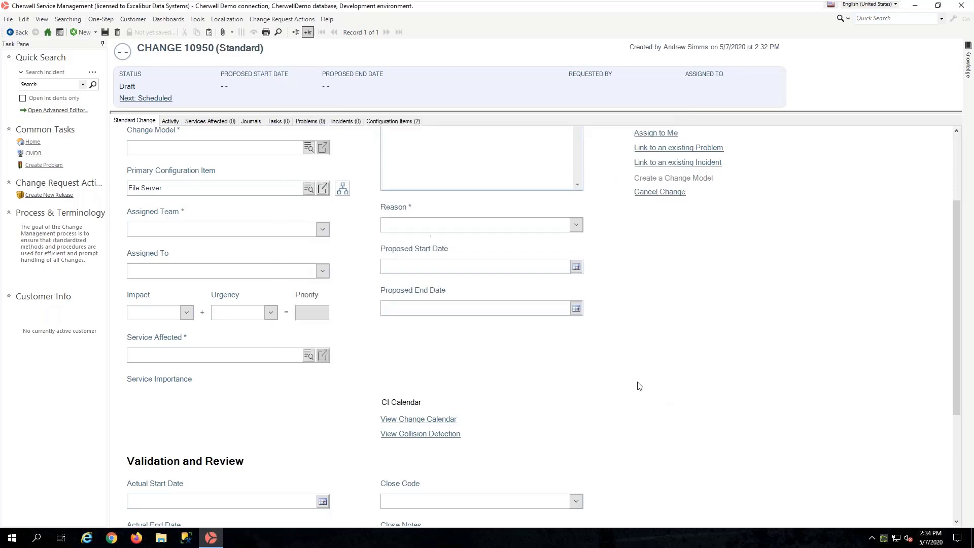
Step: Review the change request's linked configuration items alongside its primary configuration item
left_click(388, 122)
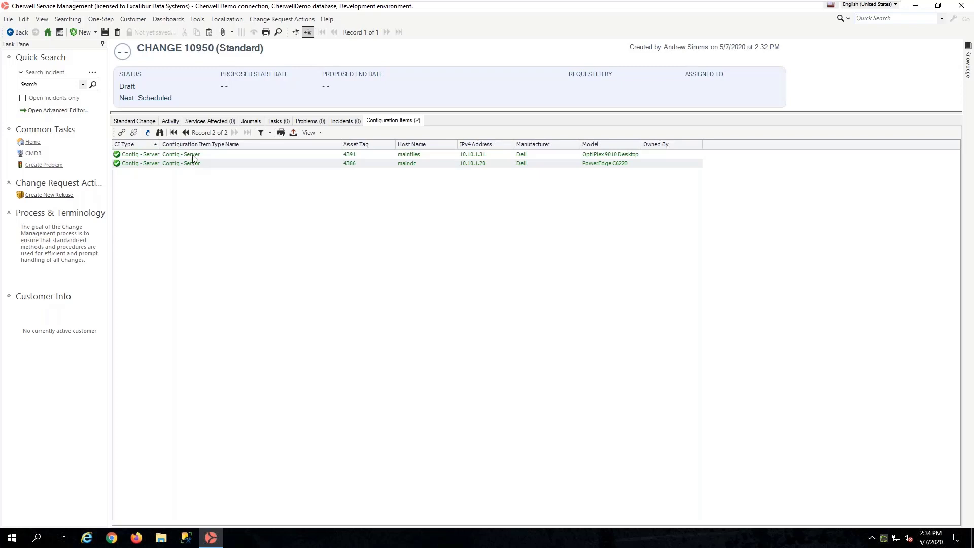
left_click(143, 122)
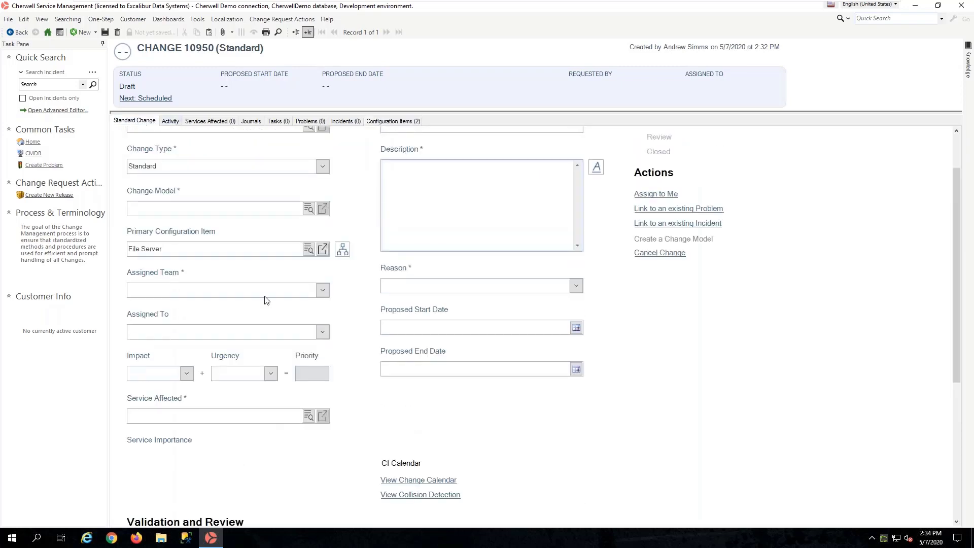
left_click(400, 122)
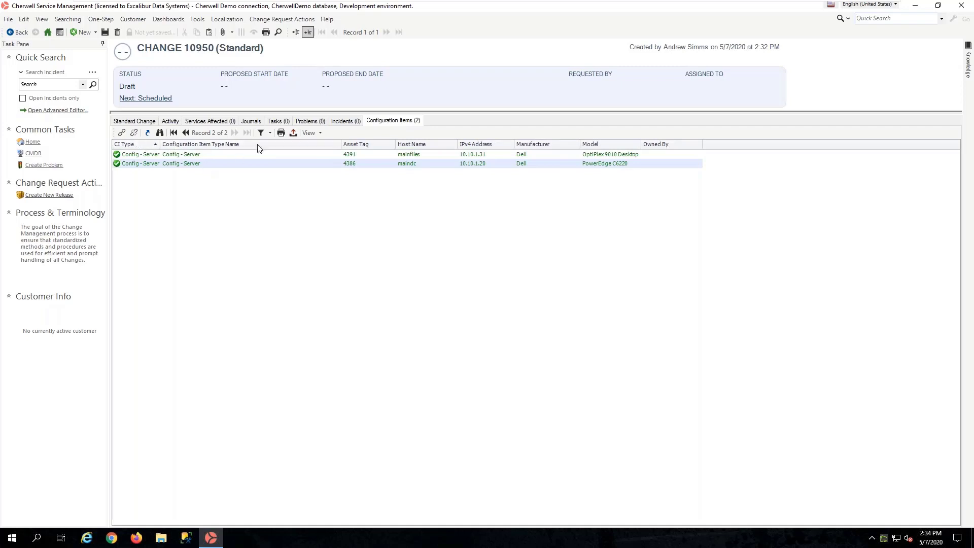
left_click(271, 133)
left_click(221, 161)
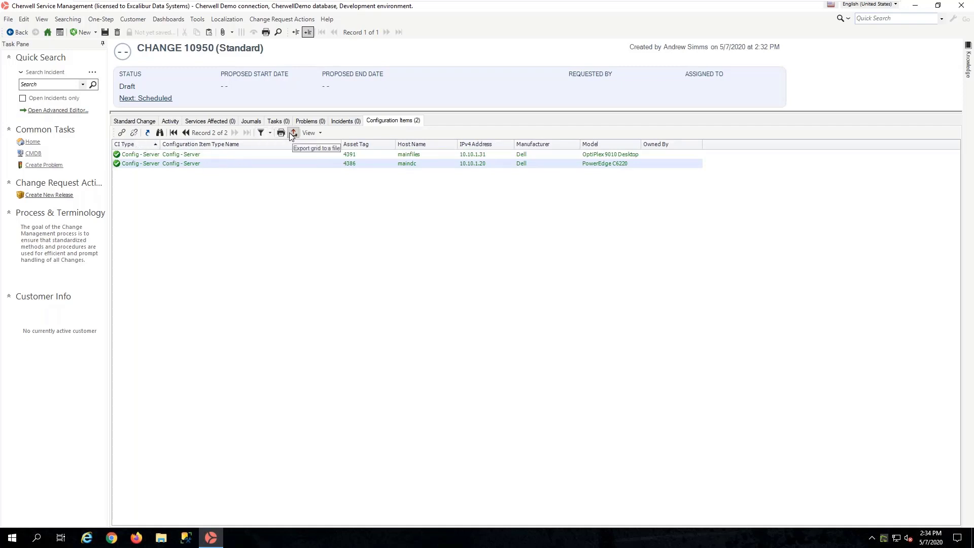
Step: View the linked domain controller's details and its full record in quick view, then close the record without changes
double_click(204, 164)
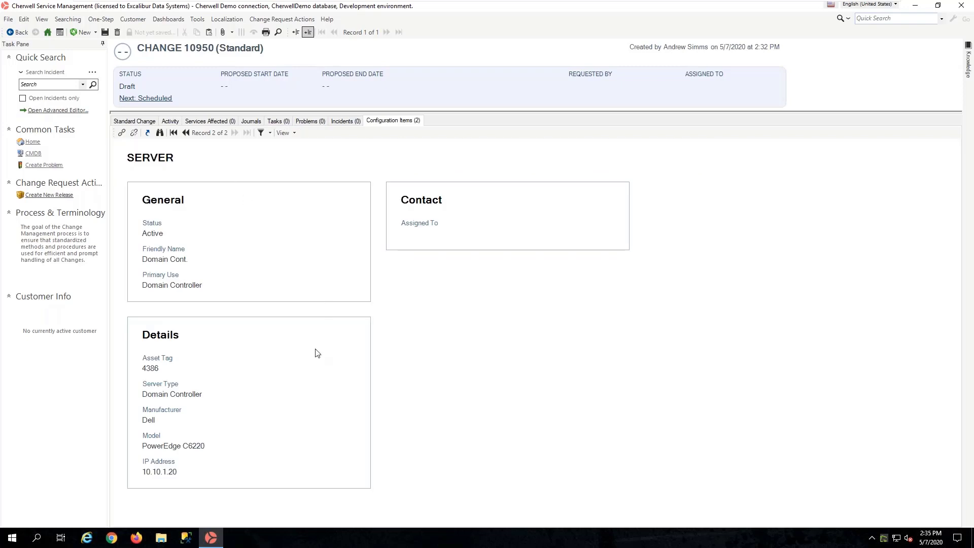
left_click(160, 132)
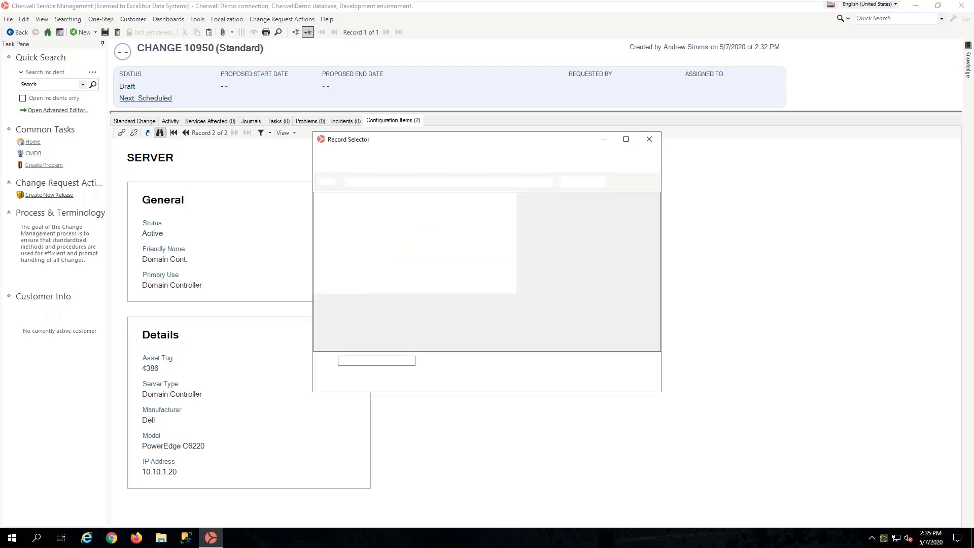
left_click(626, 139)
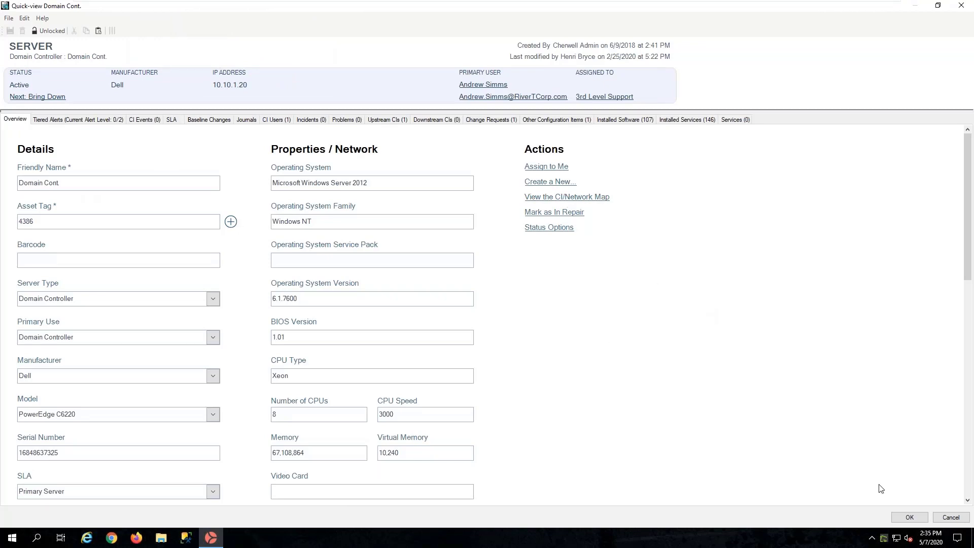
left_click(963, 517)
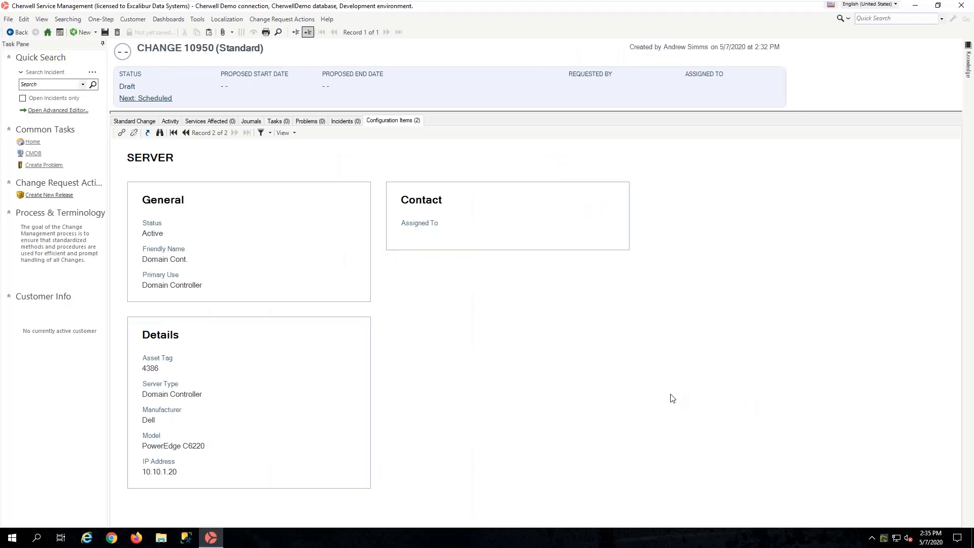
Step: Leave the change request and open the record of the laptop with asset tag 4397 from the CMDB's Config - Computer items
left_click(135, 122)
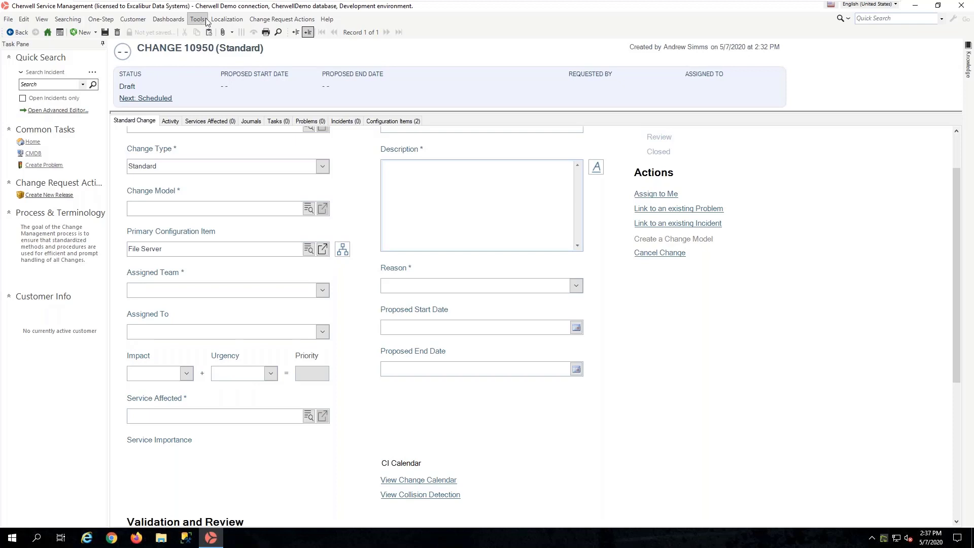
left_click(197, 20)
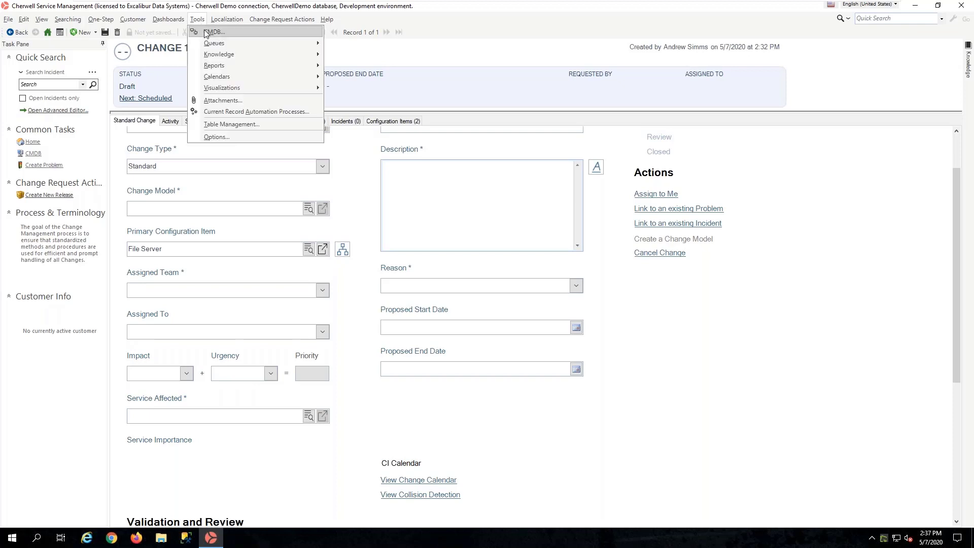
left_click(543, 264)
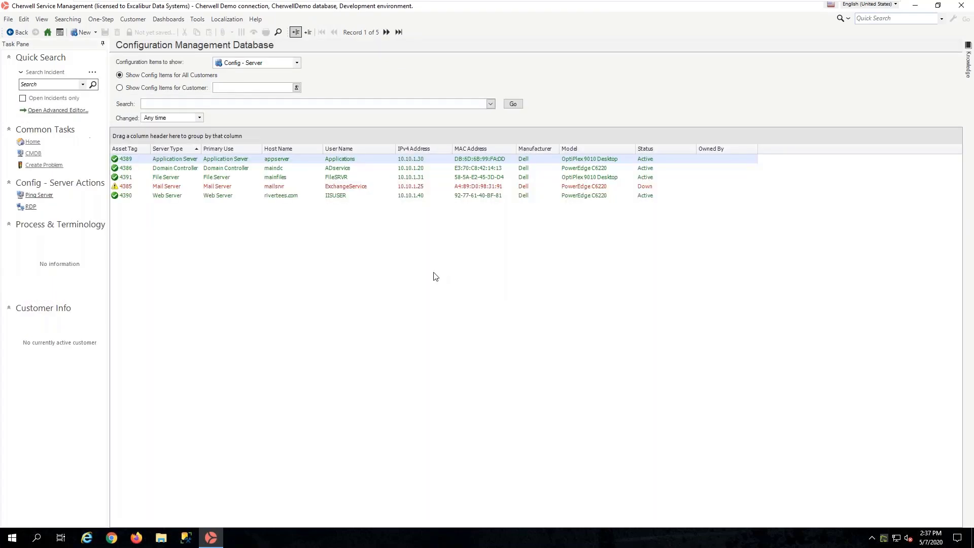
left_click(294, 65)
left_click(284, 82)
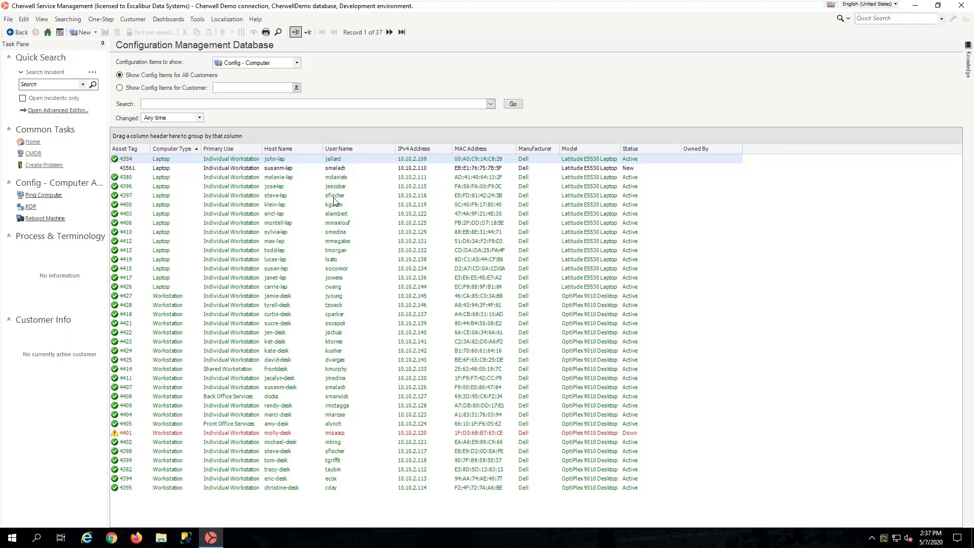
left_click(334, 197)
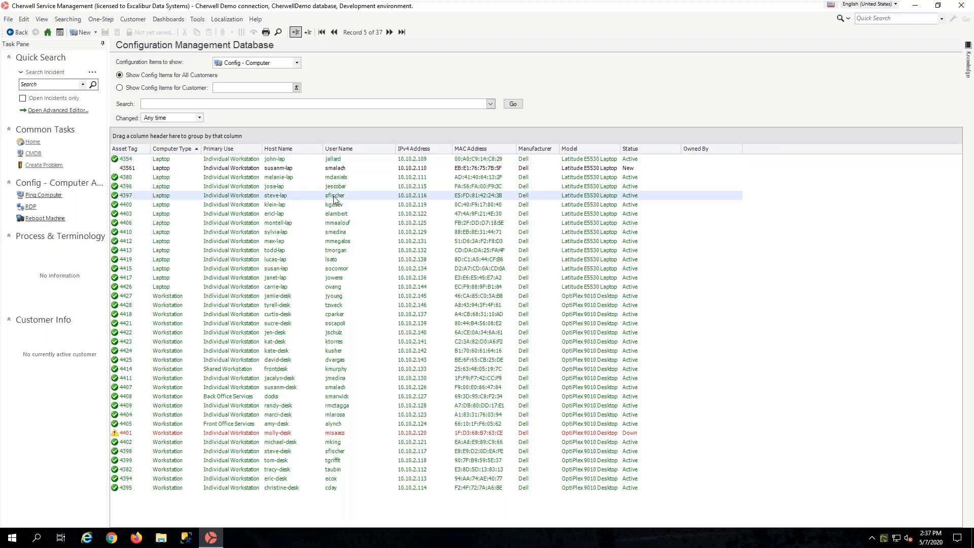
double_click(334, 197)
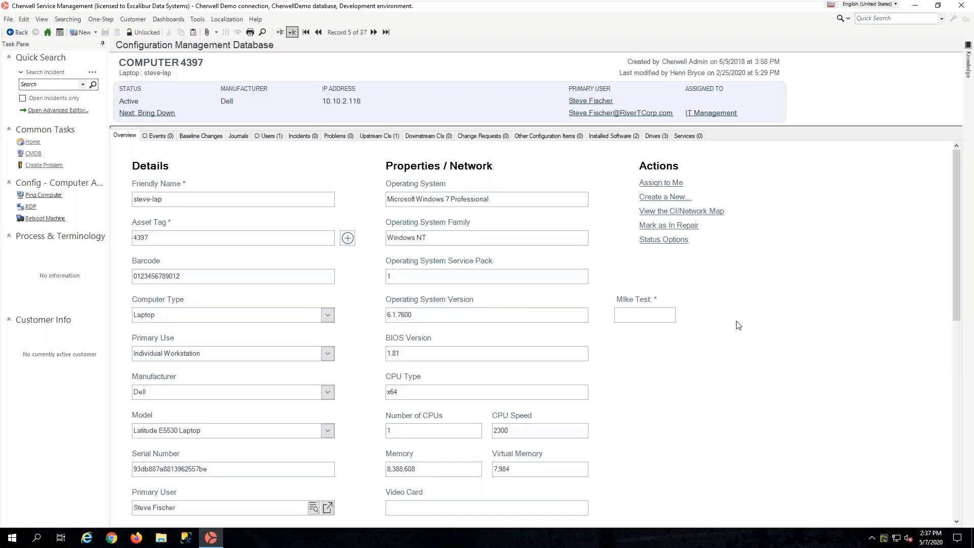